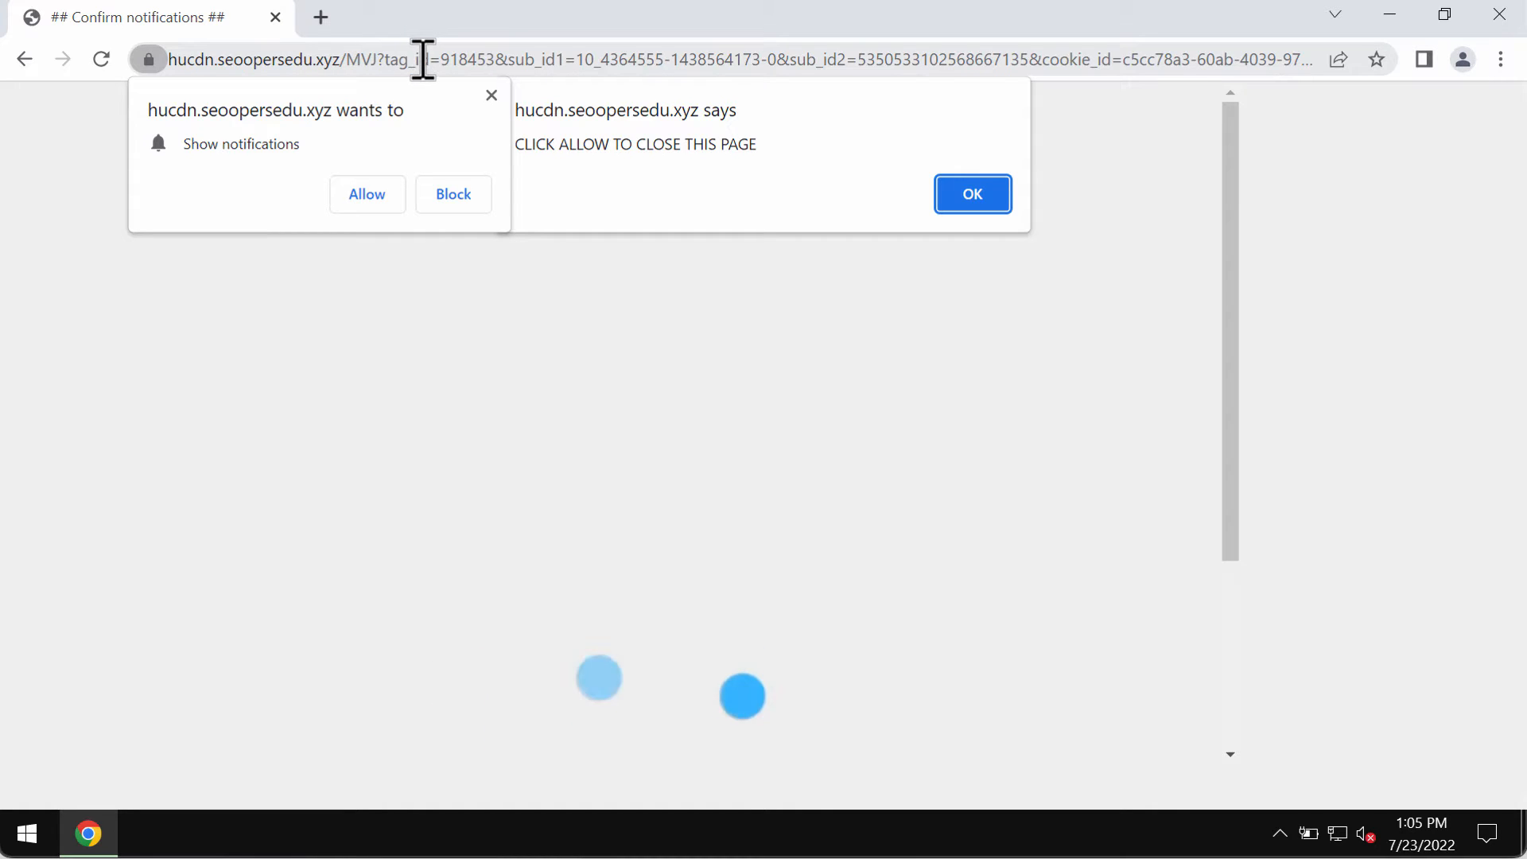
Allow the scam site to show notifications from the permission prompt.
click(366, 195)
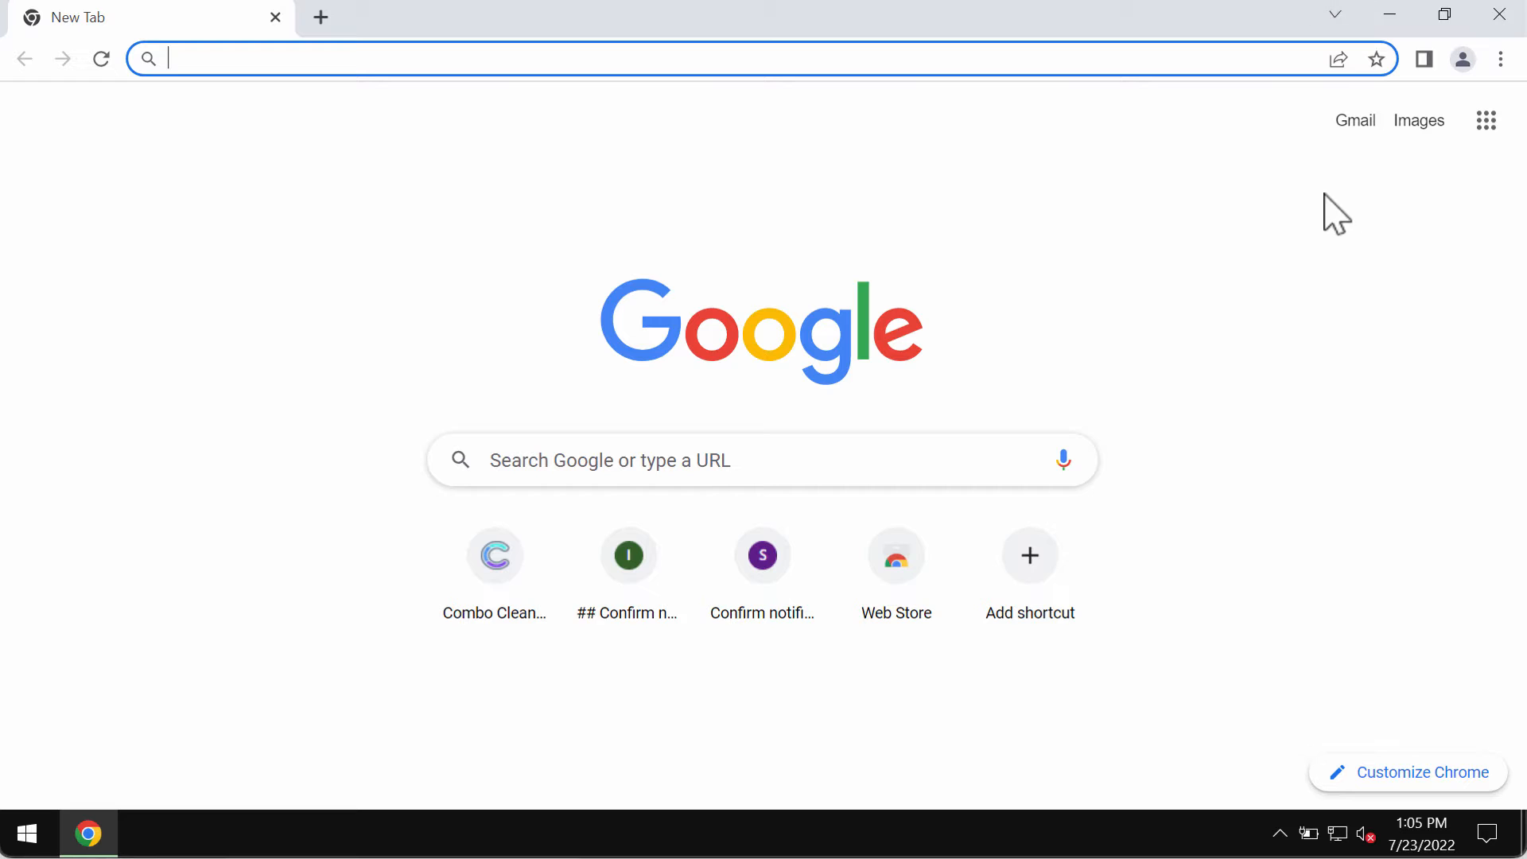
Navigate Chrome settings to Privacy and security > Site Settings > Notifications.
click(1310, 412)
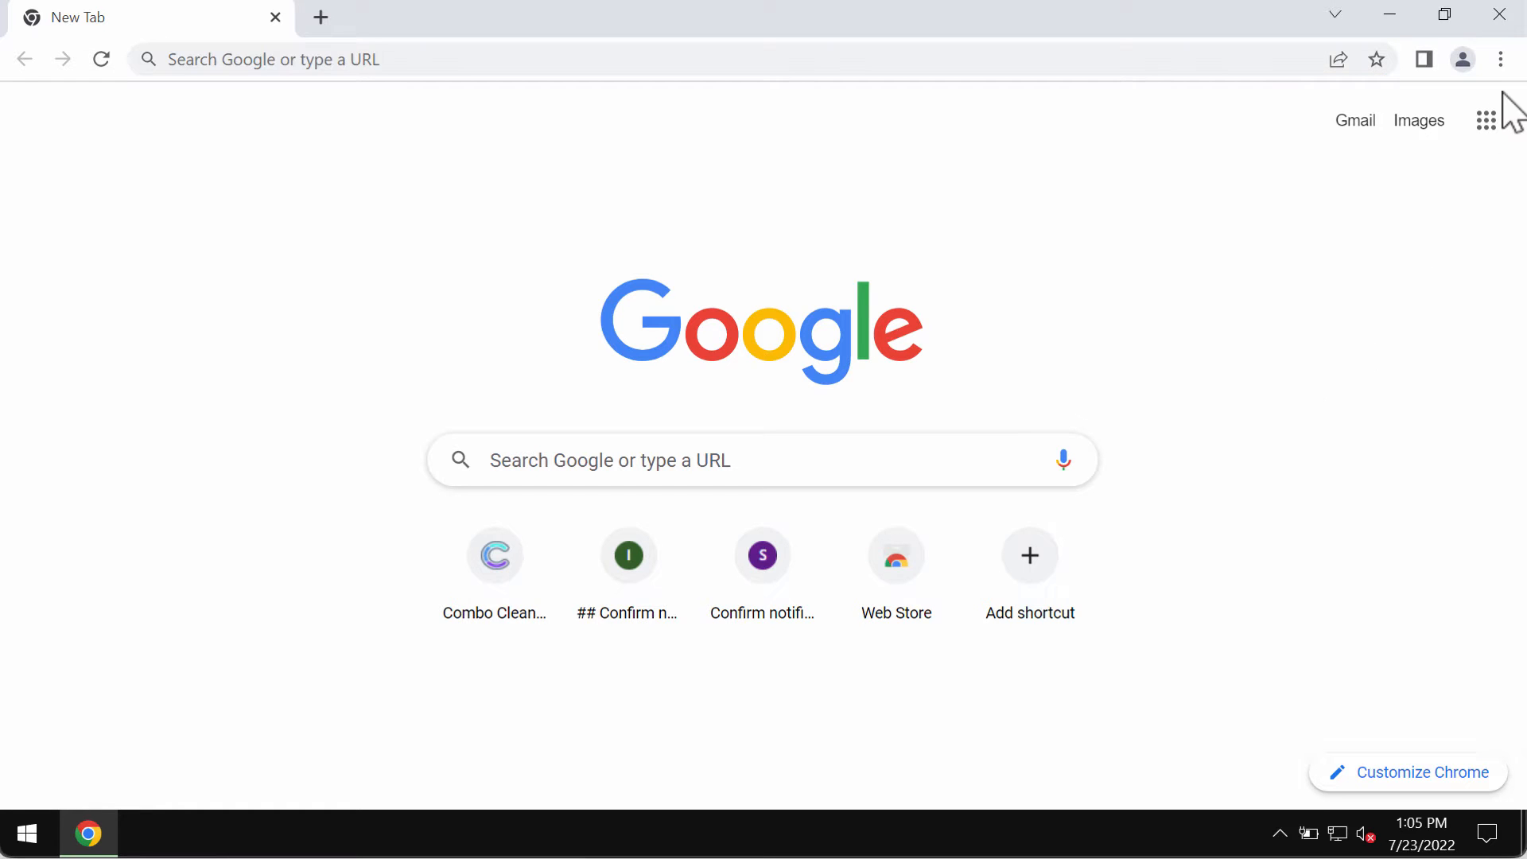
click(1502, 60)
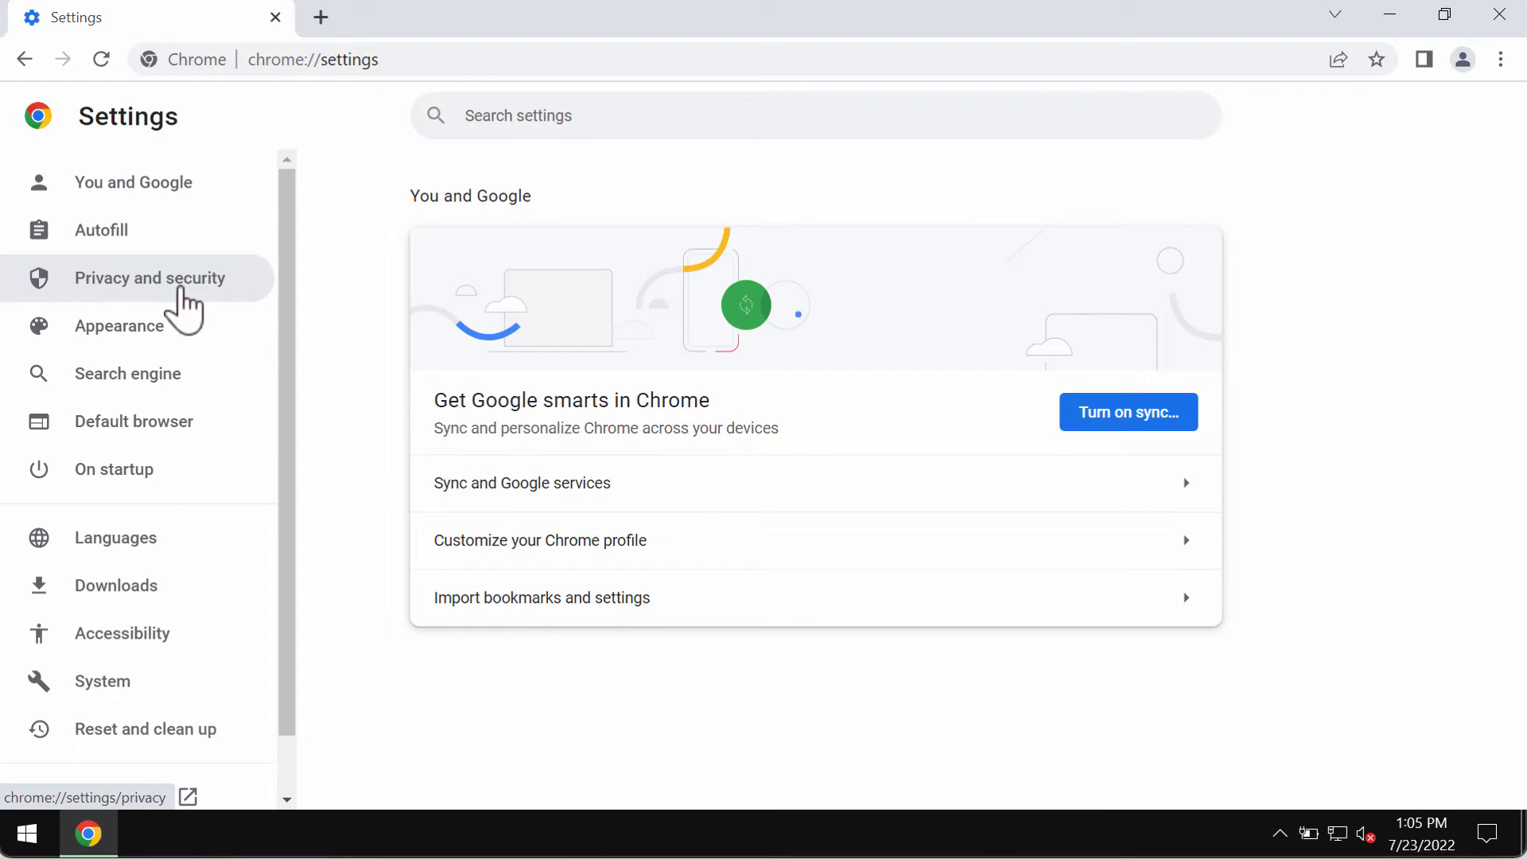
click(150, 279)
scroll(634, 717, down, 3)
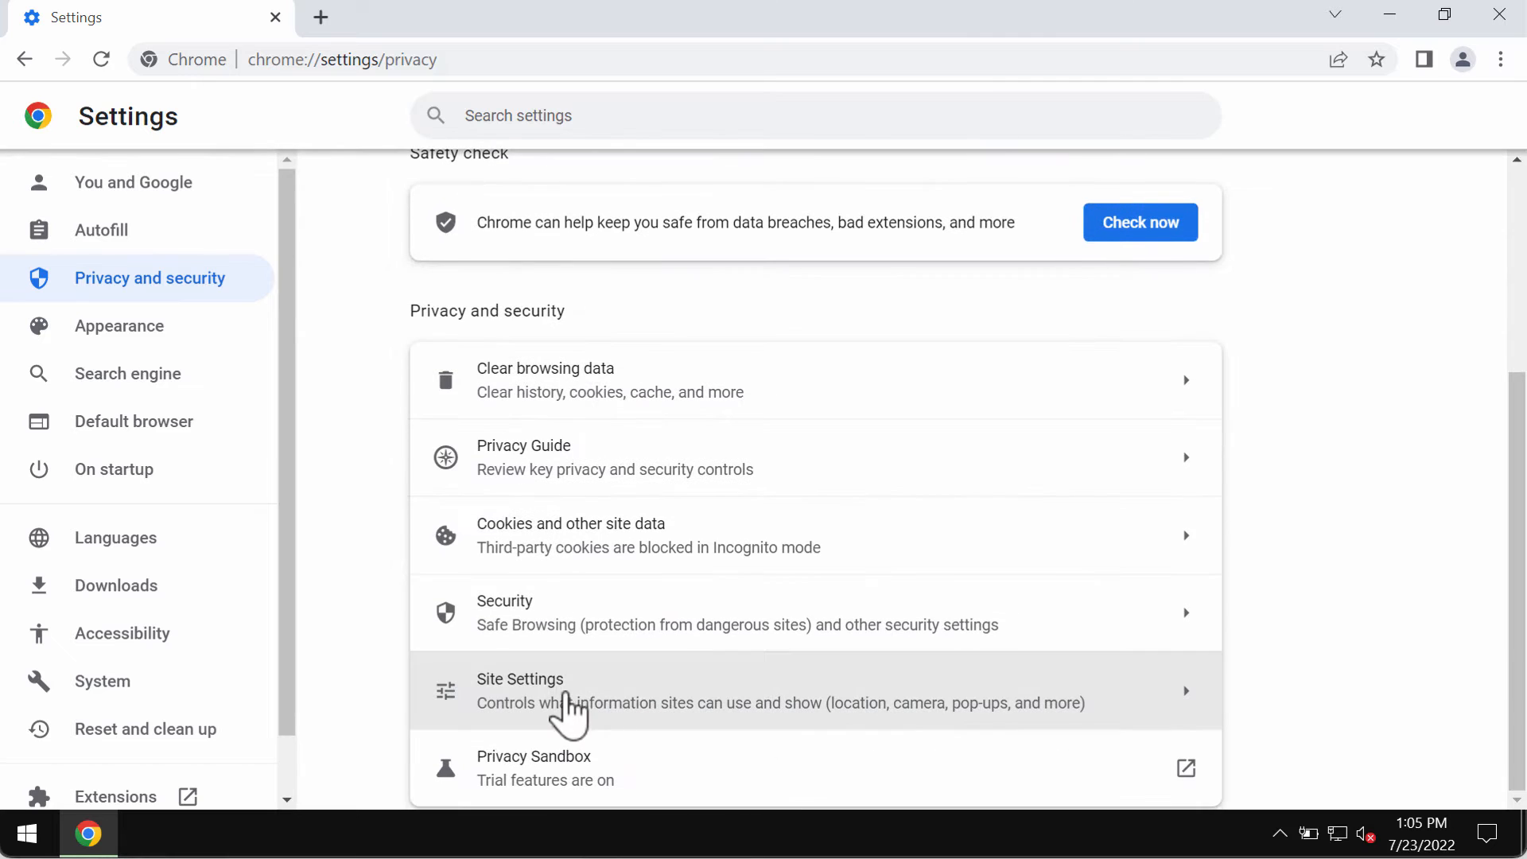
click(567, 692)
scroll(562, 692, down, 3)
scroll(562, 657, up, 3)
scroll(561, 633, down, 2)
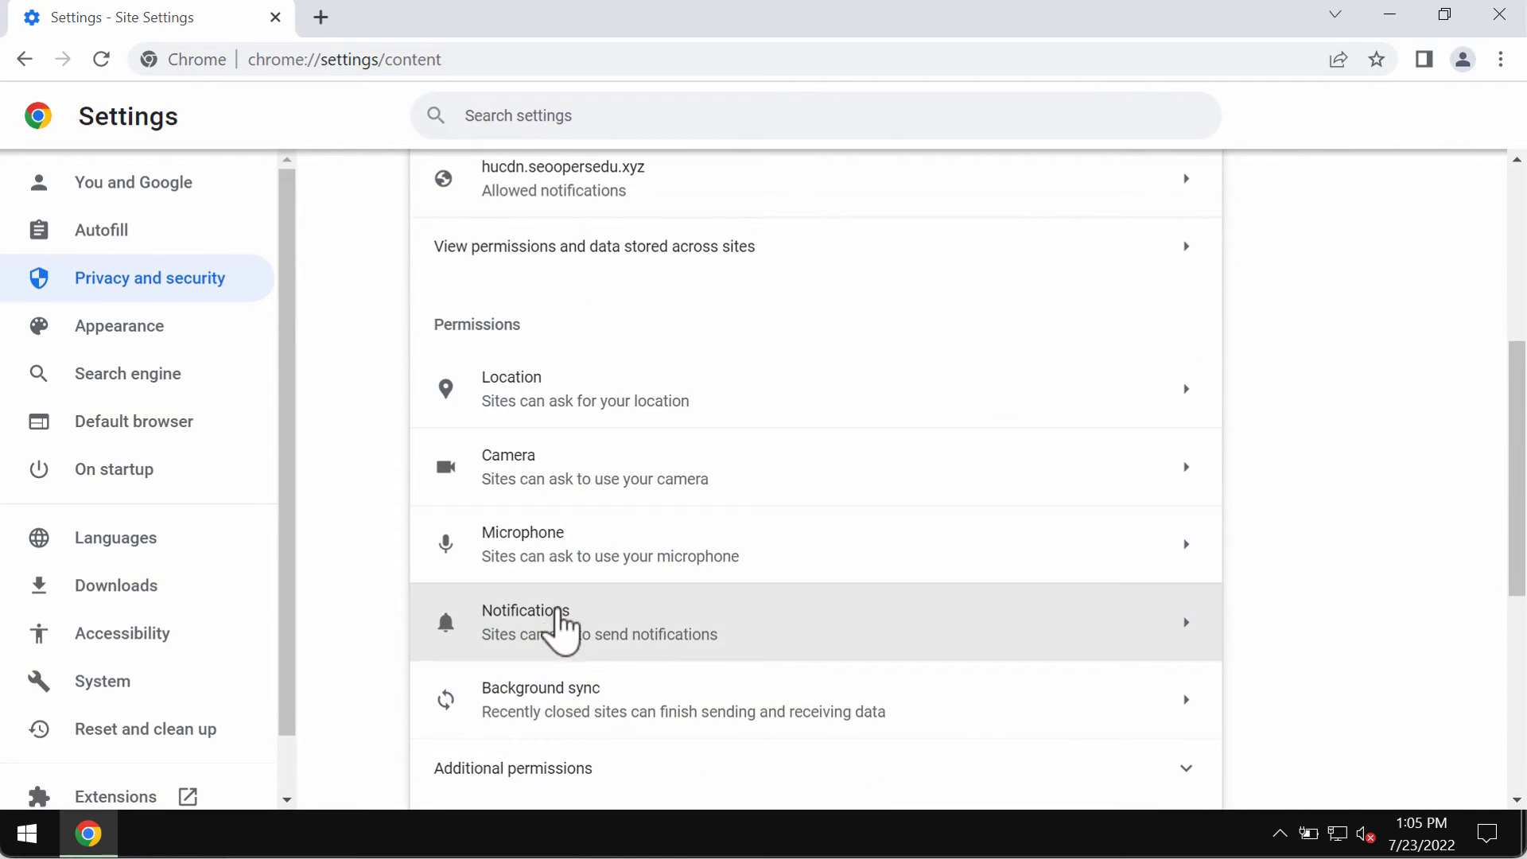
click(558, 626)
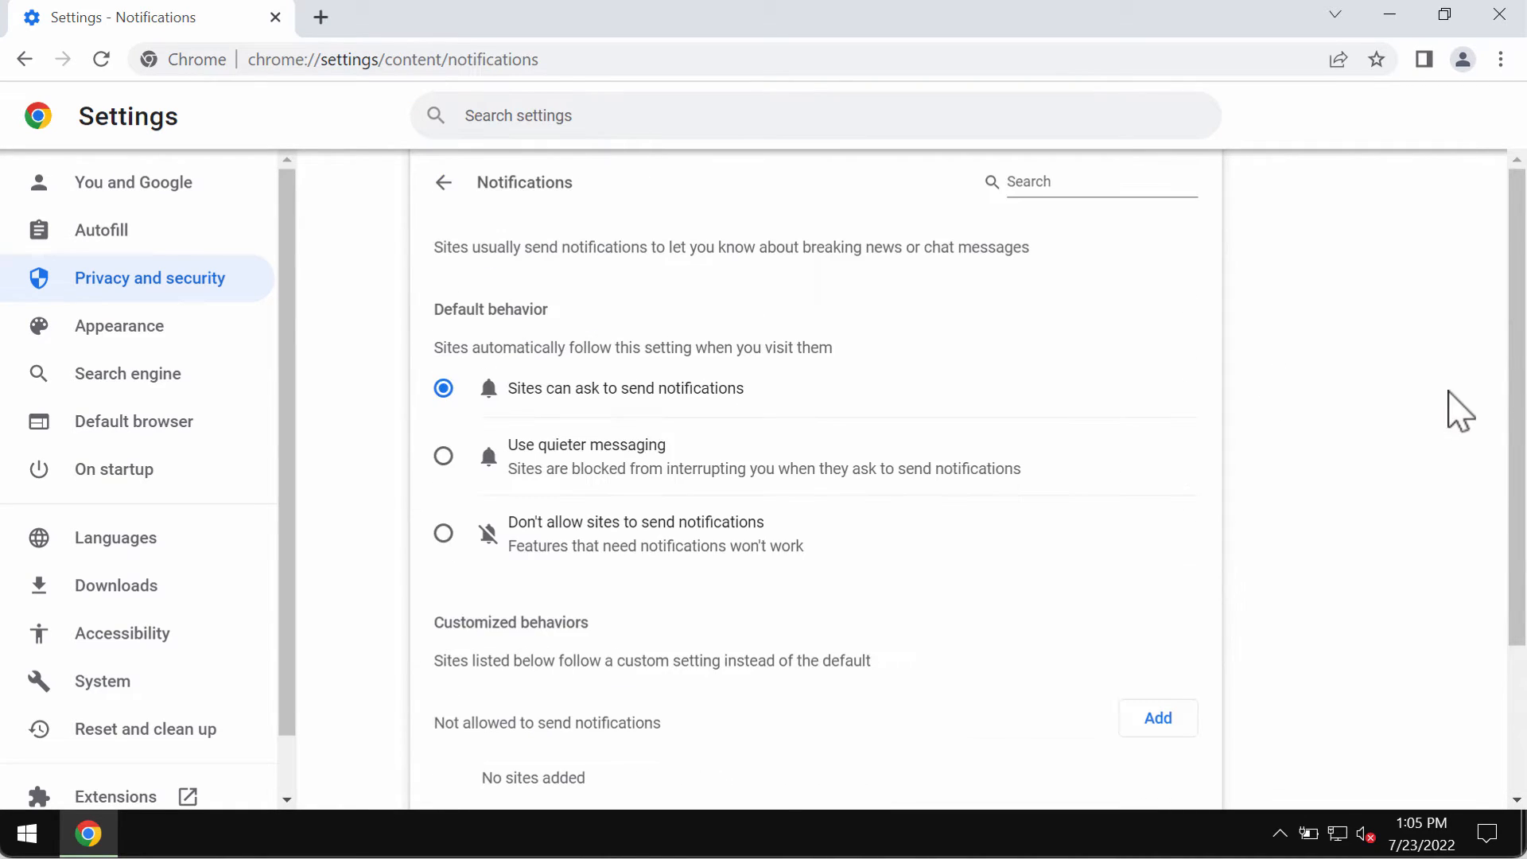
drag(1515, 375, 1514, 645)
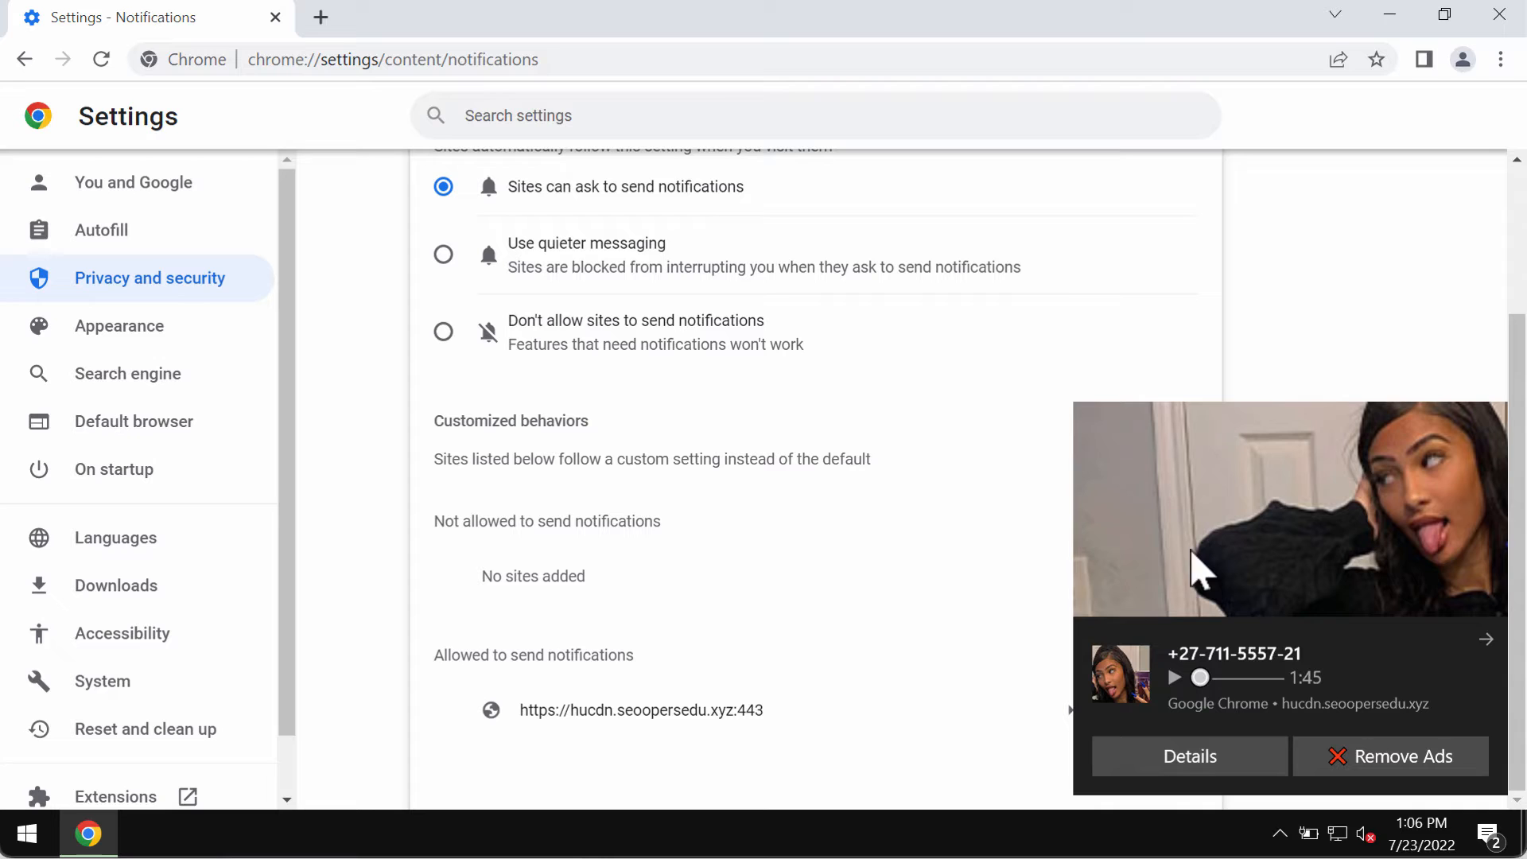
Remove hucdn.seoopersedu.xyz from the sites allowed to send notifications.
double_click(1059, 36)
drag(832, 40, 593, 39)
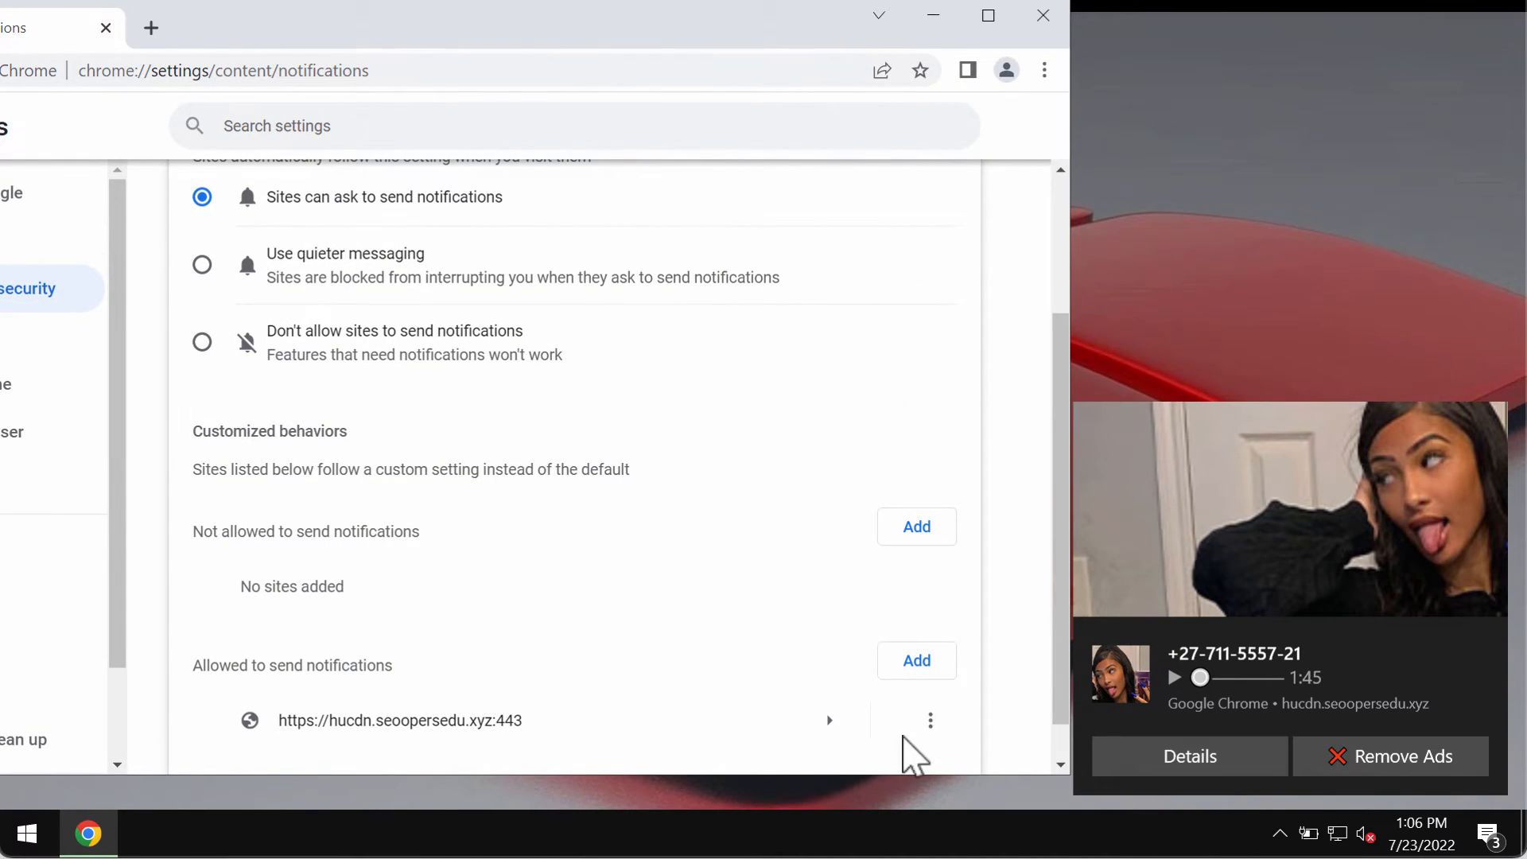
click(931, 722)
click(901, 716)
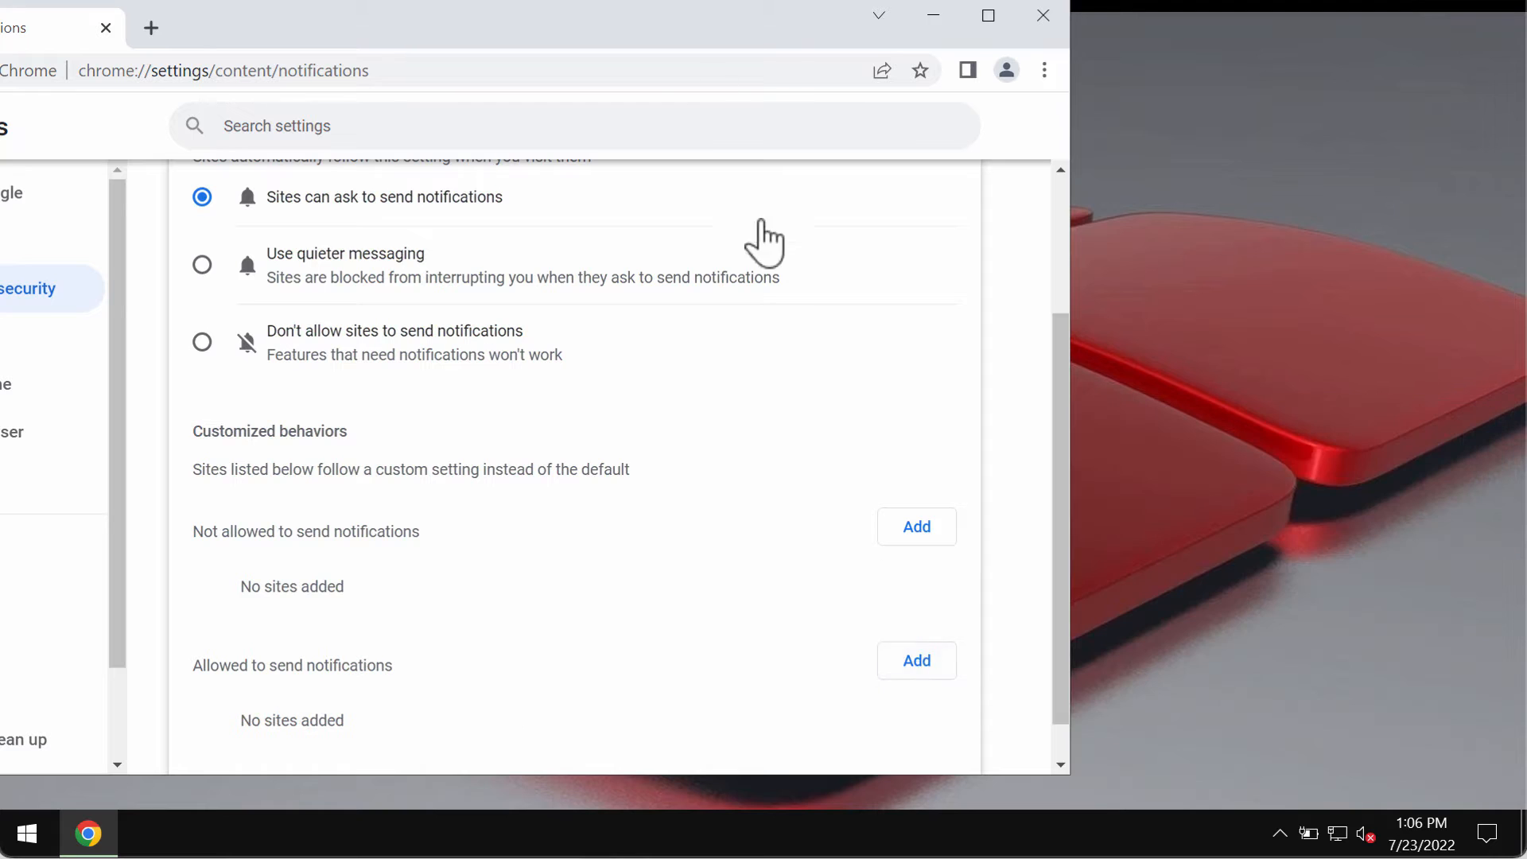
Reposition the browser window and select the address bar to enter a new site.
drag(746, 48, 1035, 89)
click(883, 111)
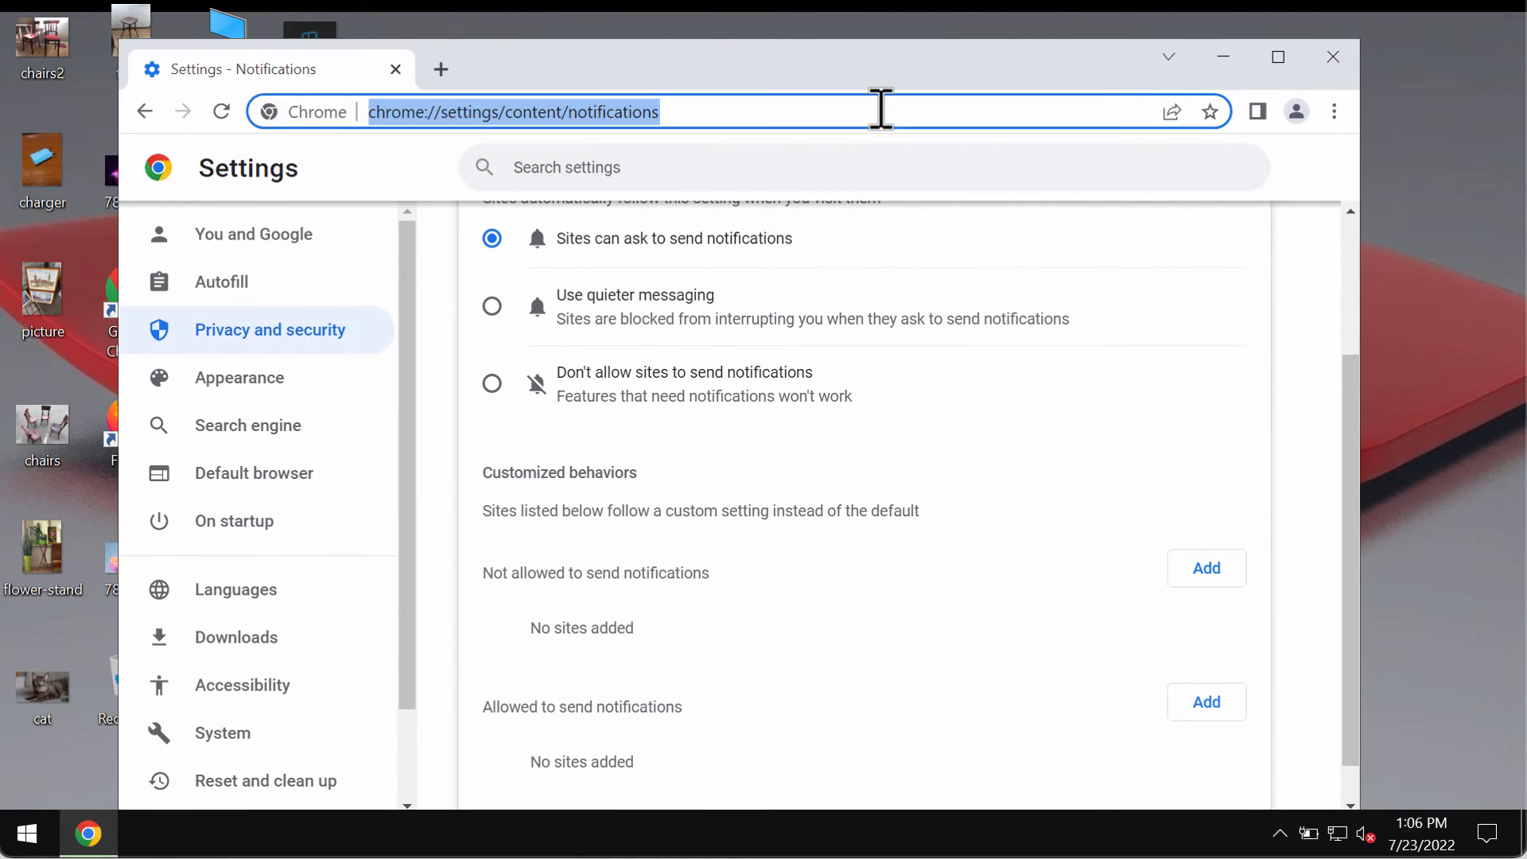
text(c)
Load combocleaner.com and maximize the browser window.
key(Return)
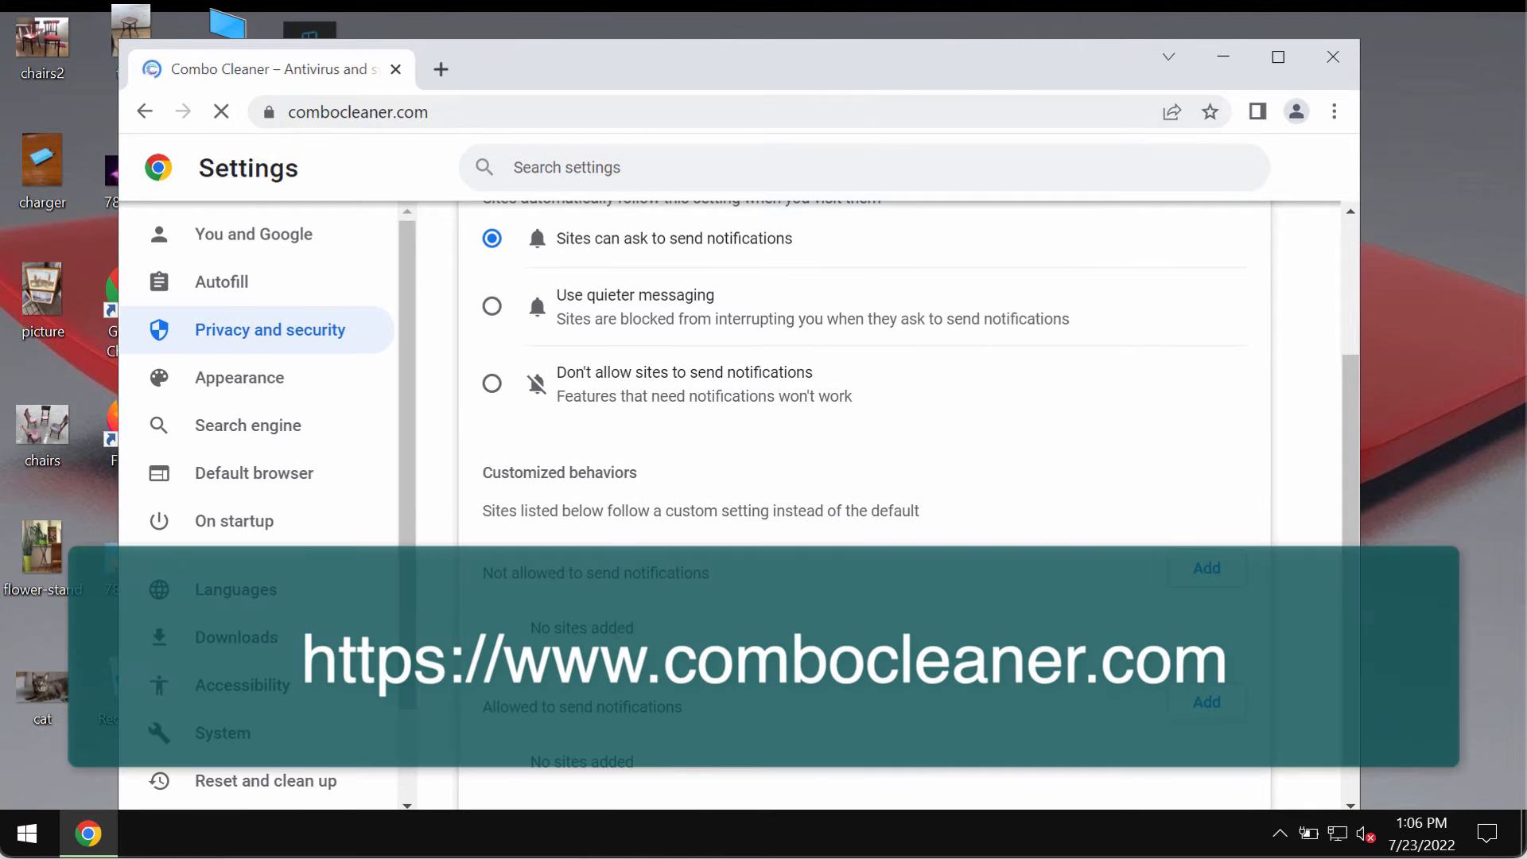
double_click(1277, 50)
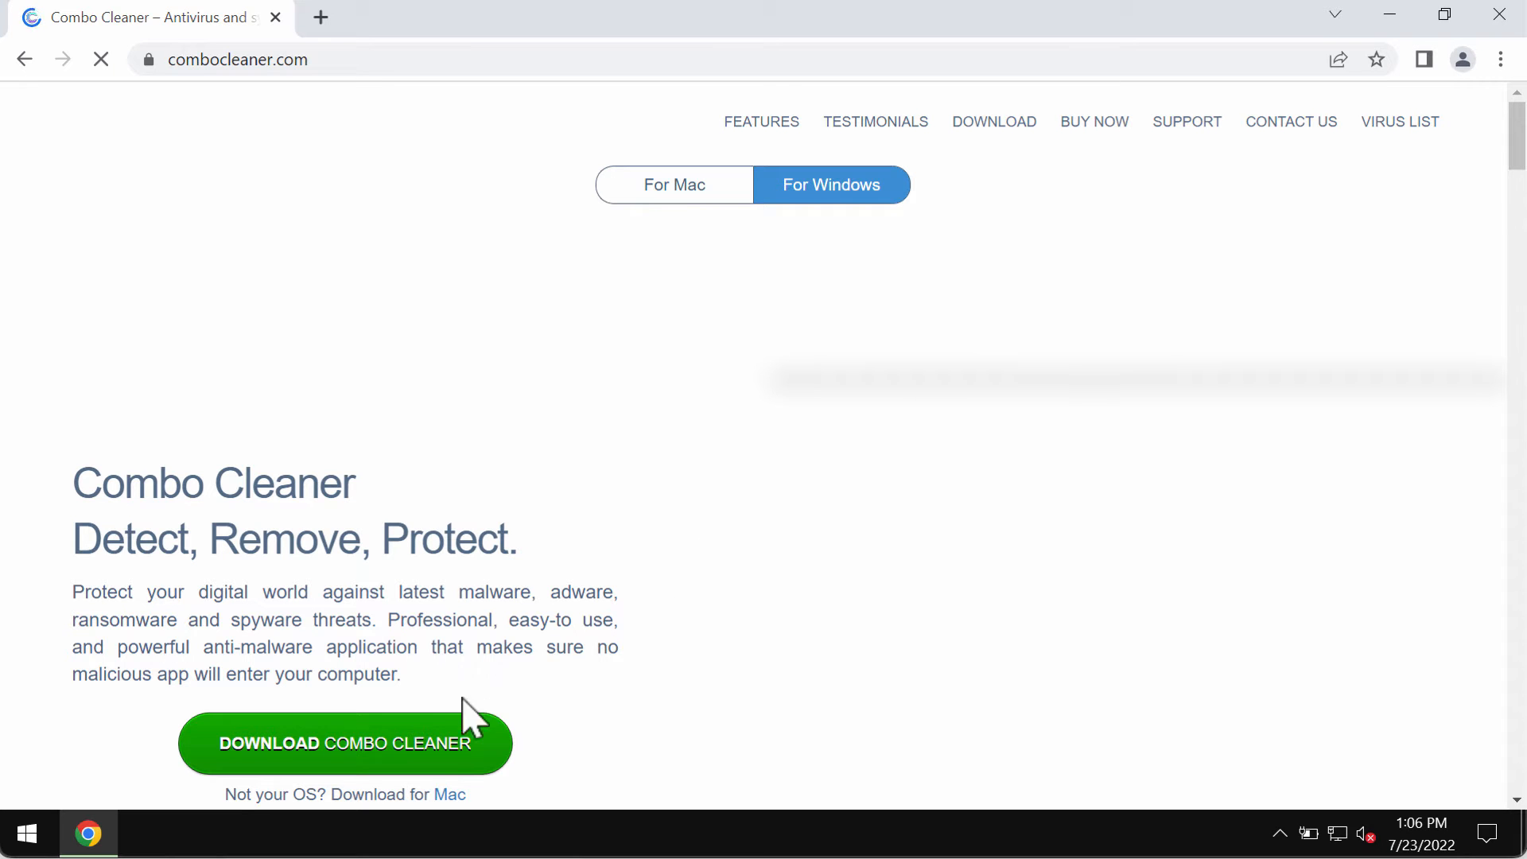
Minimize Chrome and launch Combo Cleaner from its desktop shortcut.
click(1390, 15)
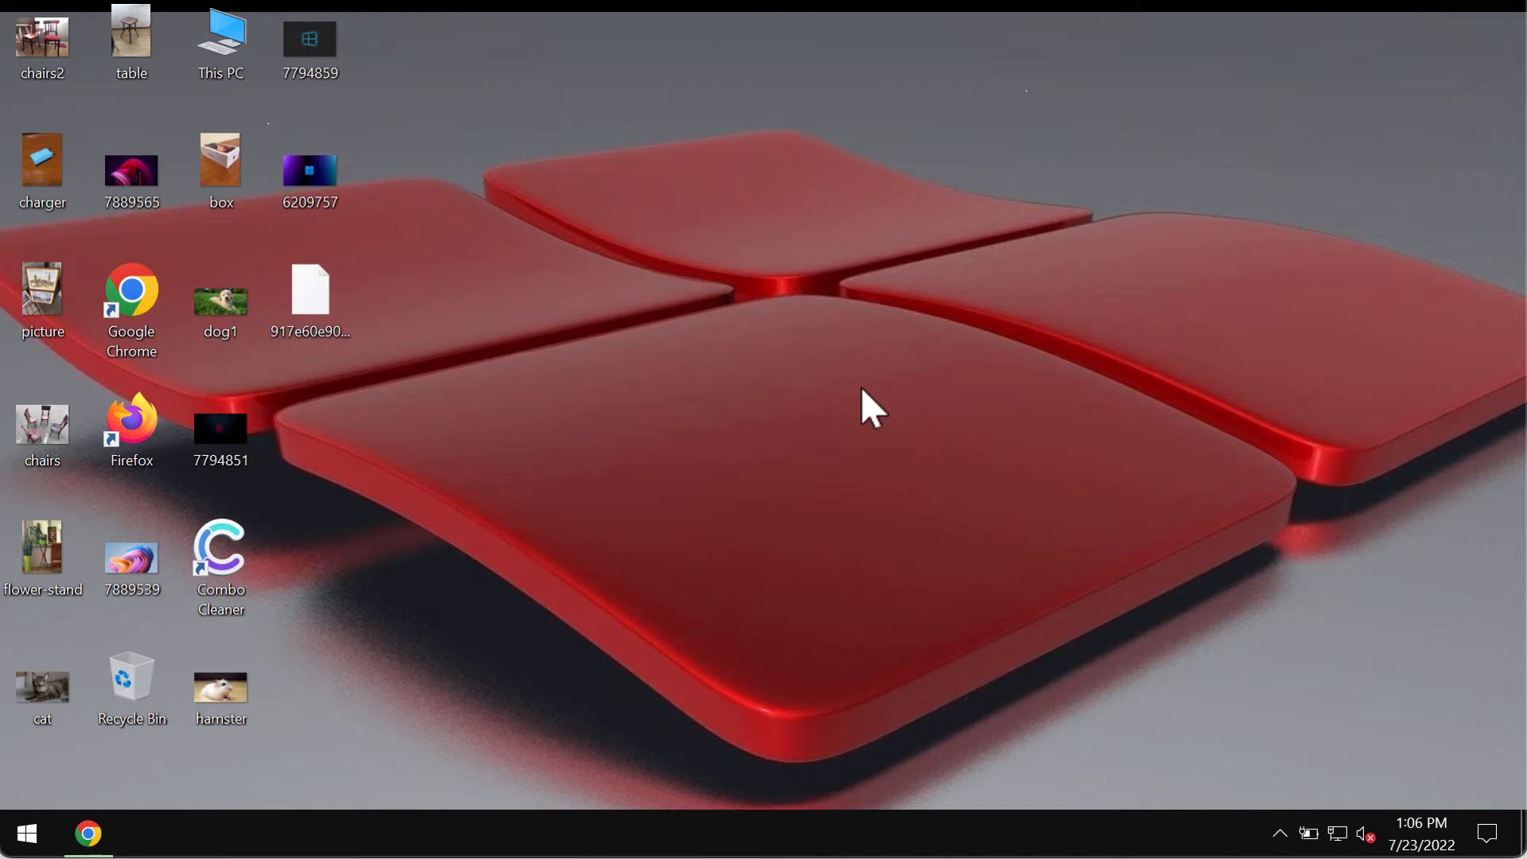
click(222, 571)
double_click(219, 581)
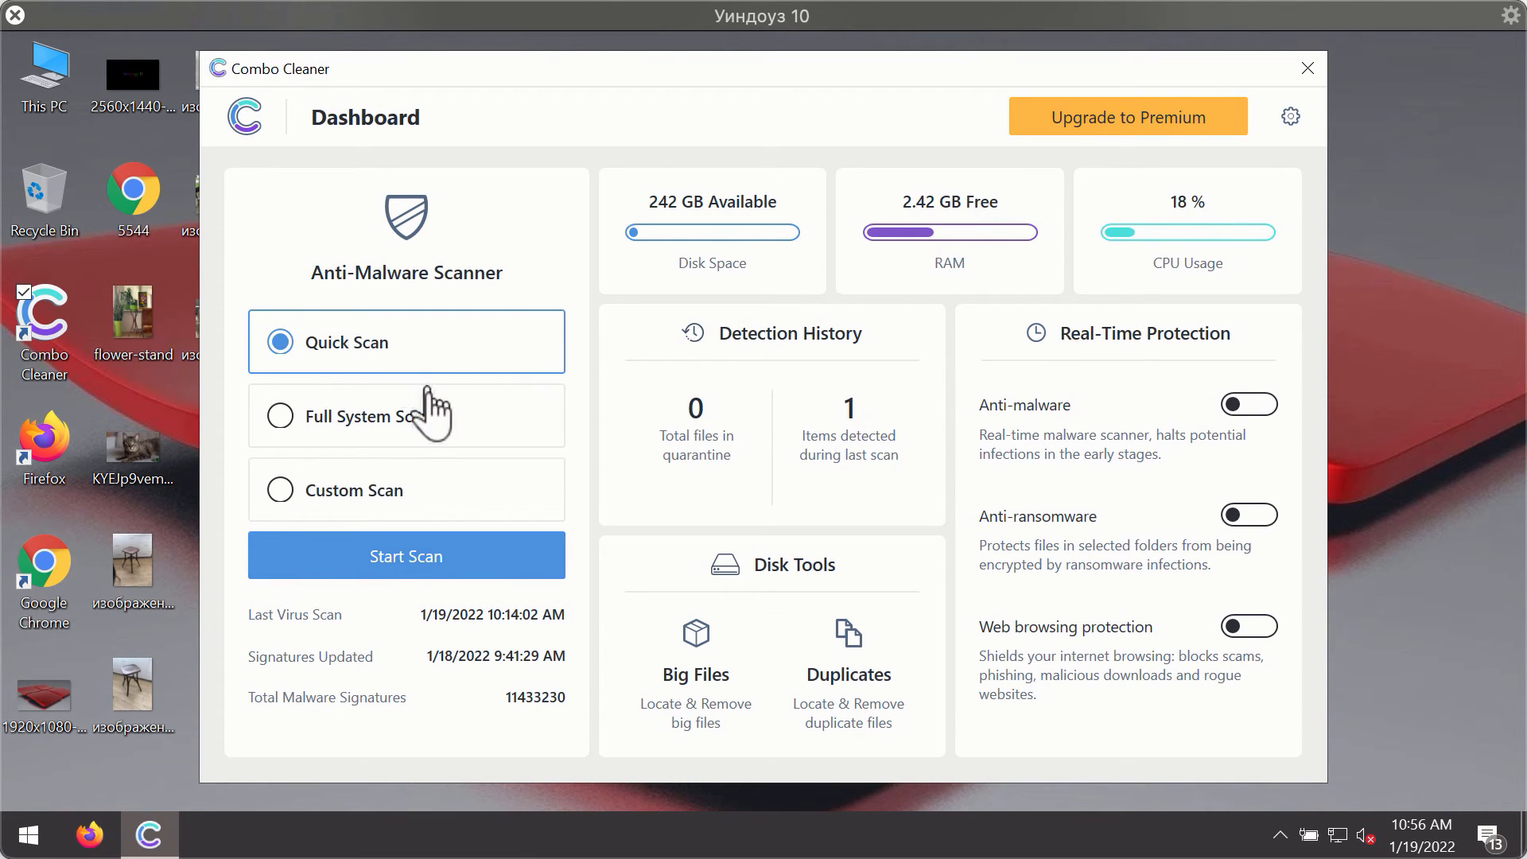
Start a Quick Scan, then go to Combo Cleaner's Settings page.
click(472, 573)
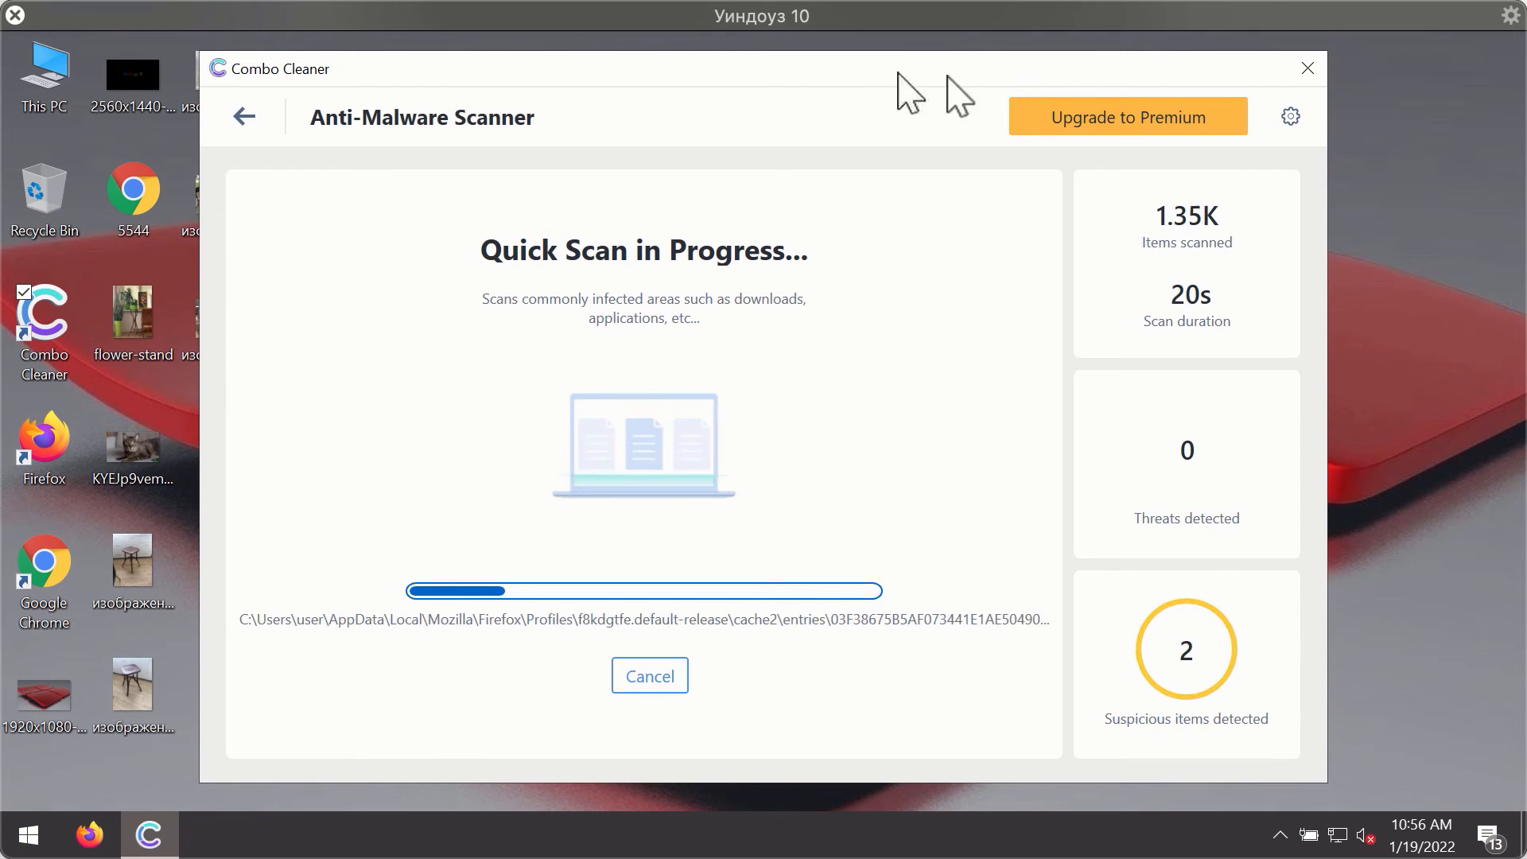
click(1291, 118)
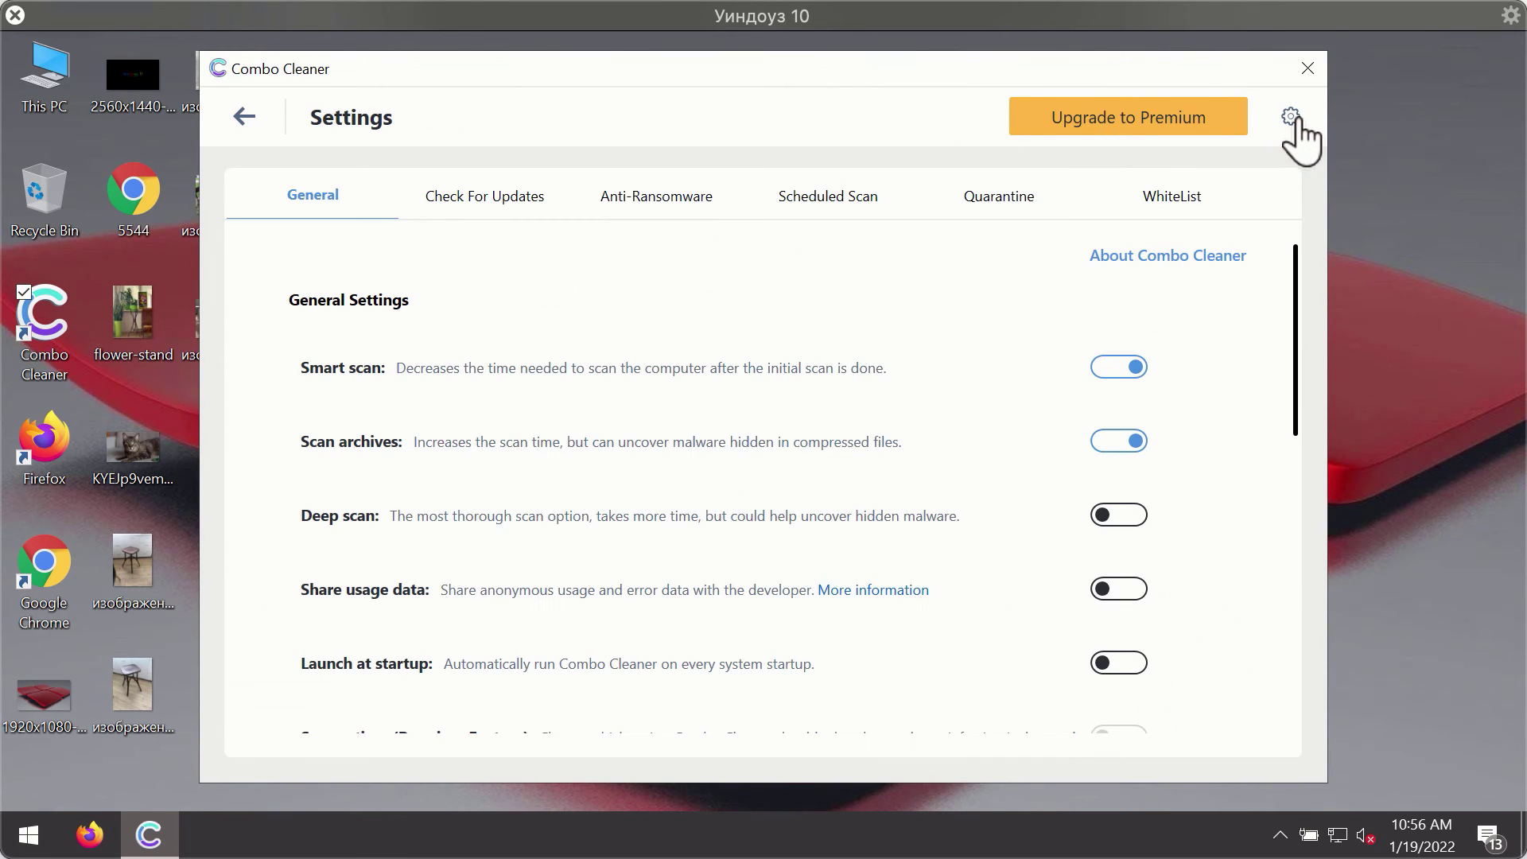
View the Anti-Ransomware settings, showing no protected folders or trusted programs.
click(644, 200)
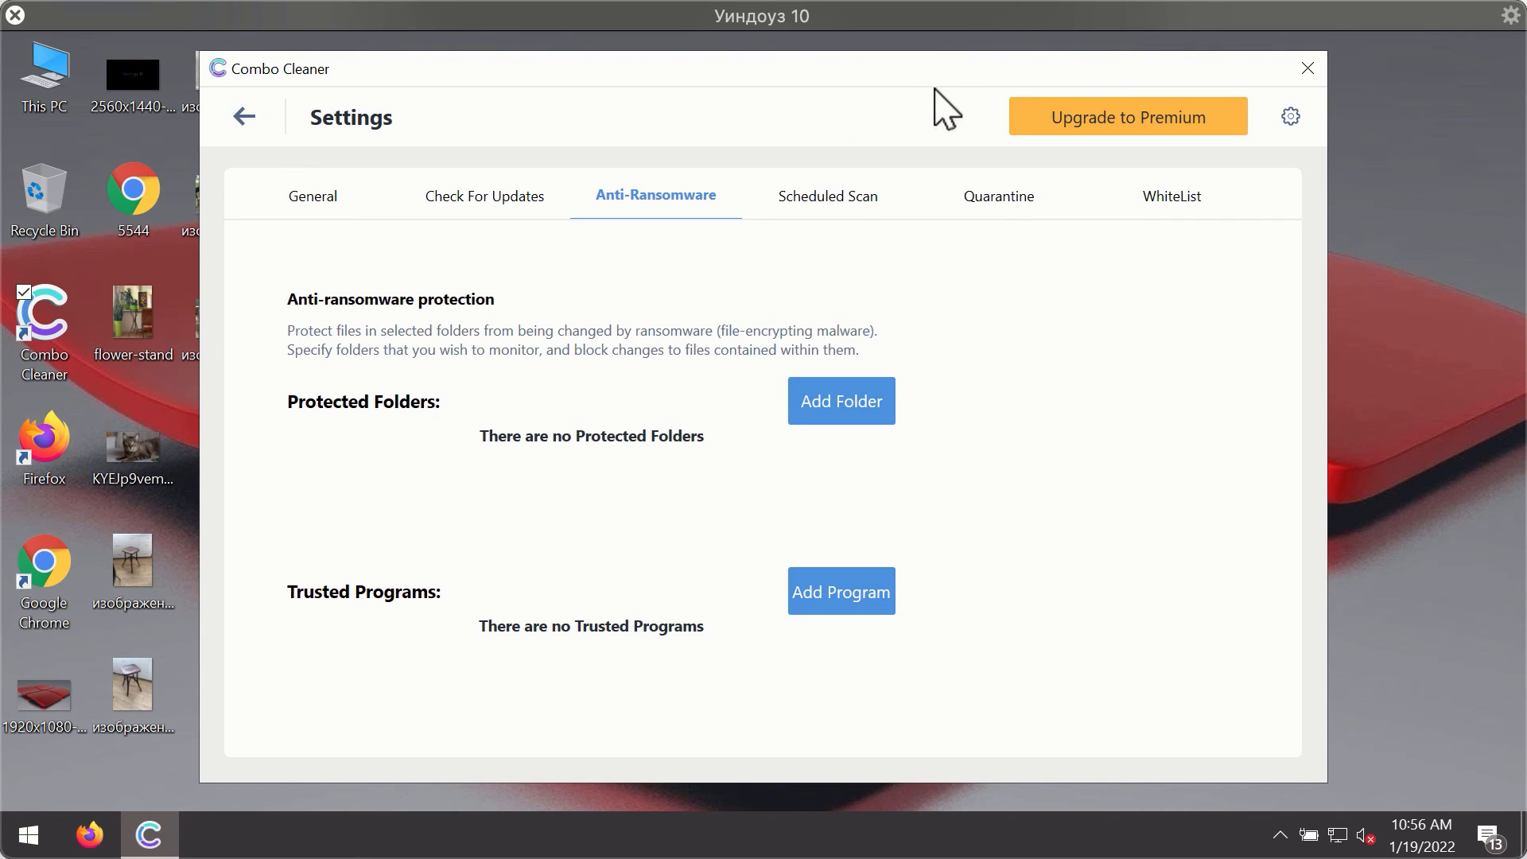
Return to the running Quick Scan and confirm cancelling it despite two suspicious items.
click(245, 117)
click(394, 556)
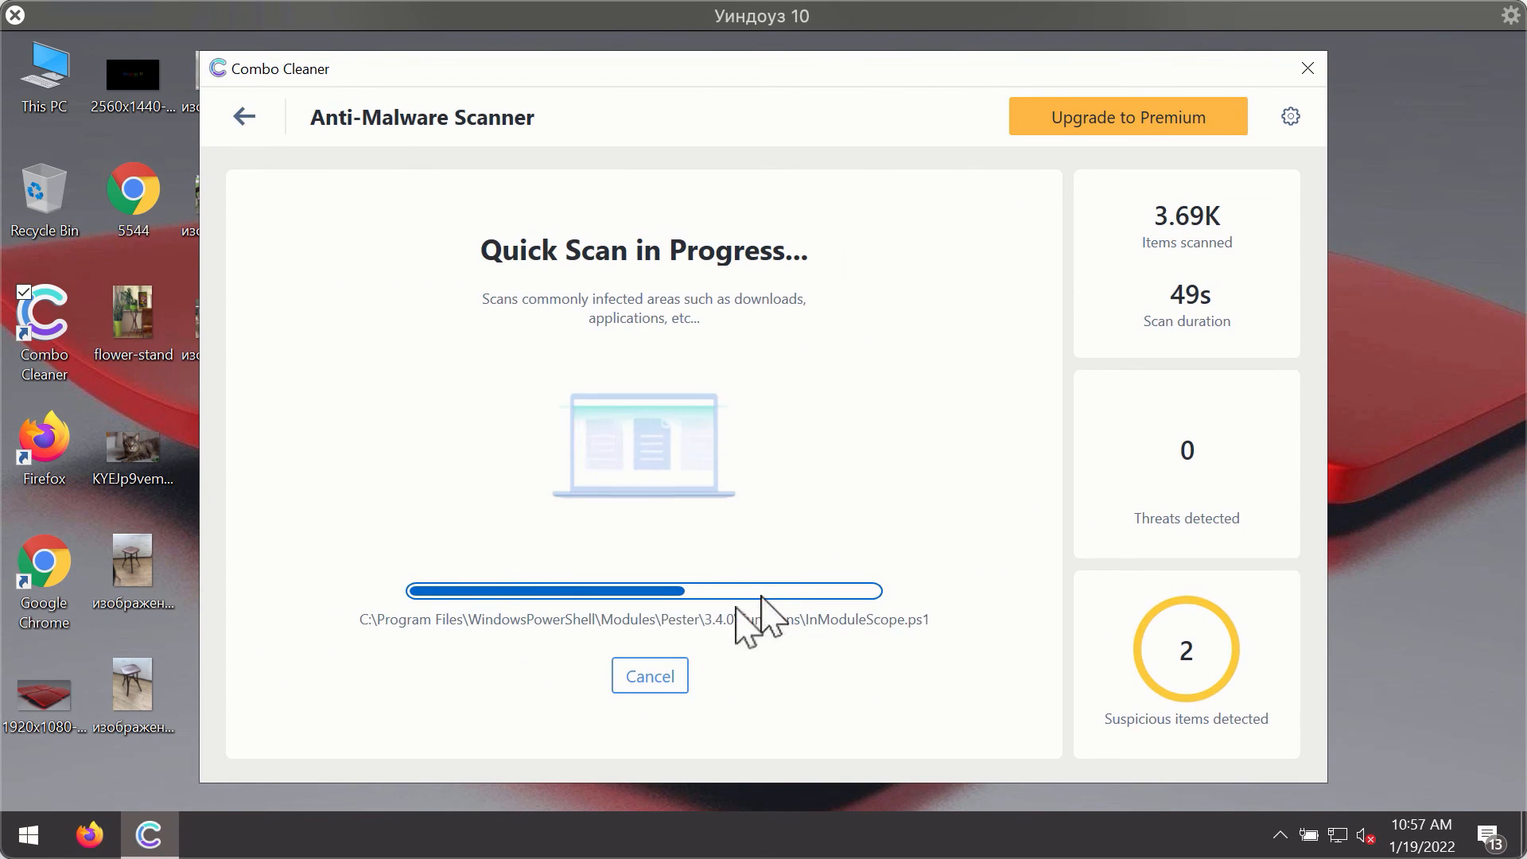
click(651, 677)
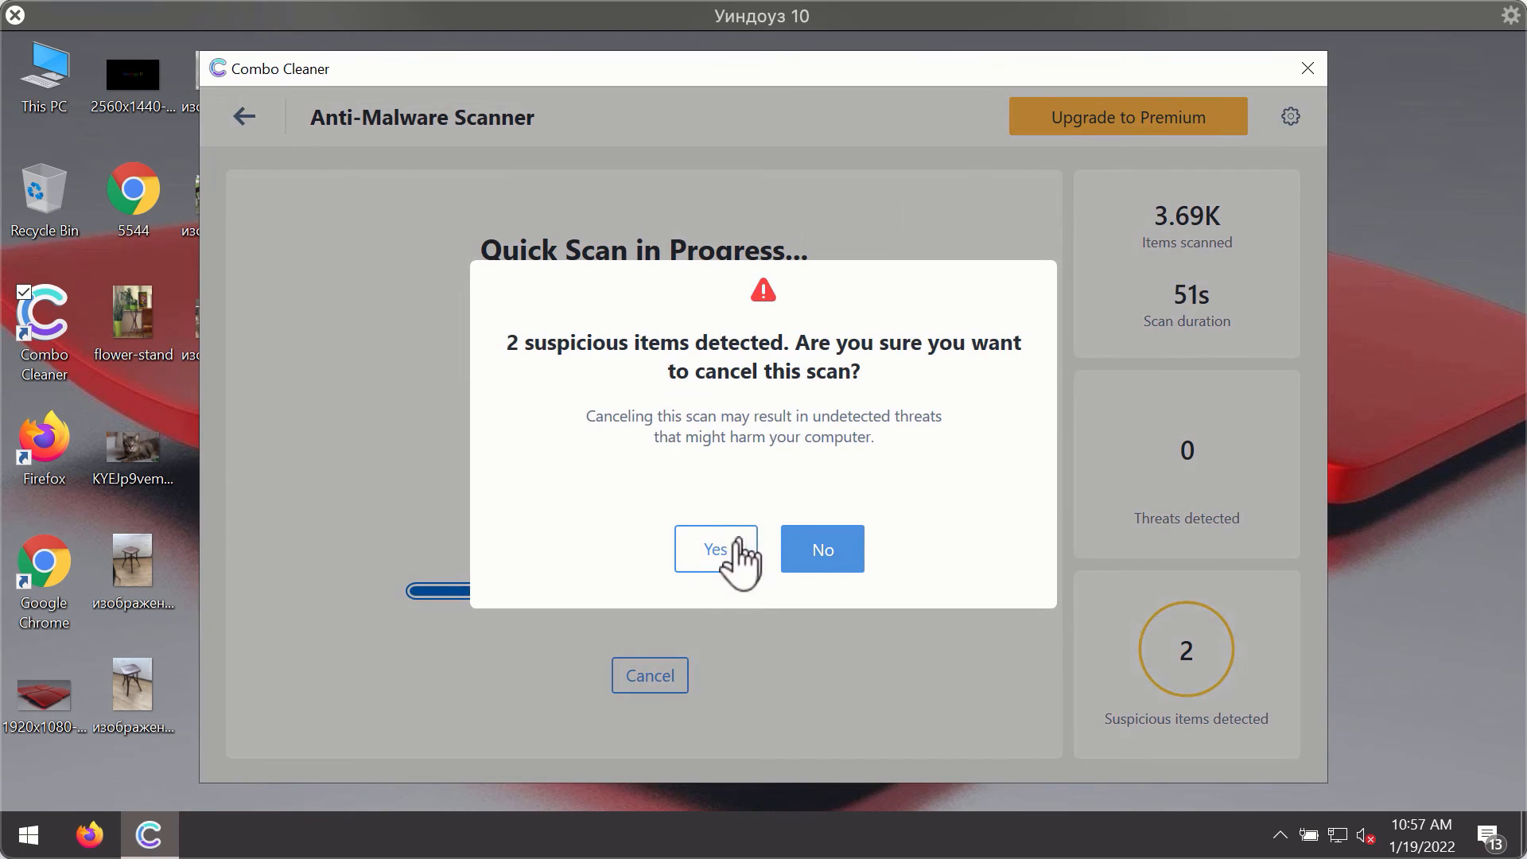
click(716, 549)
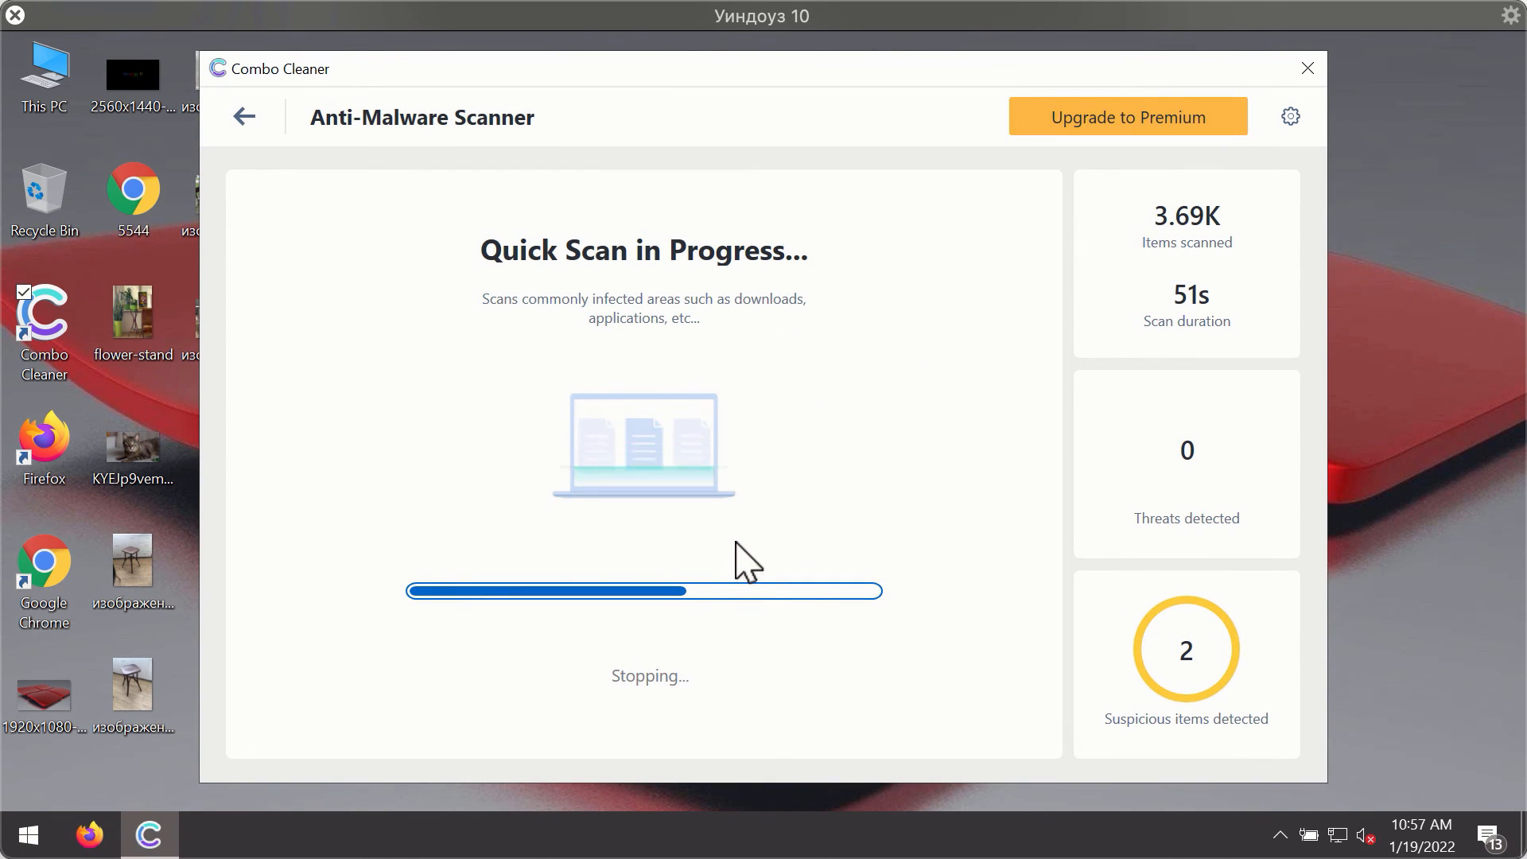